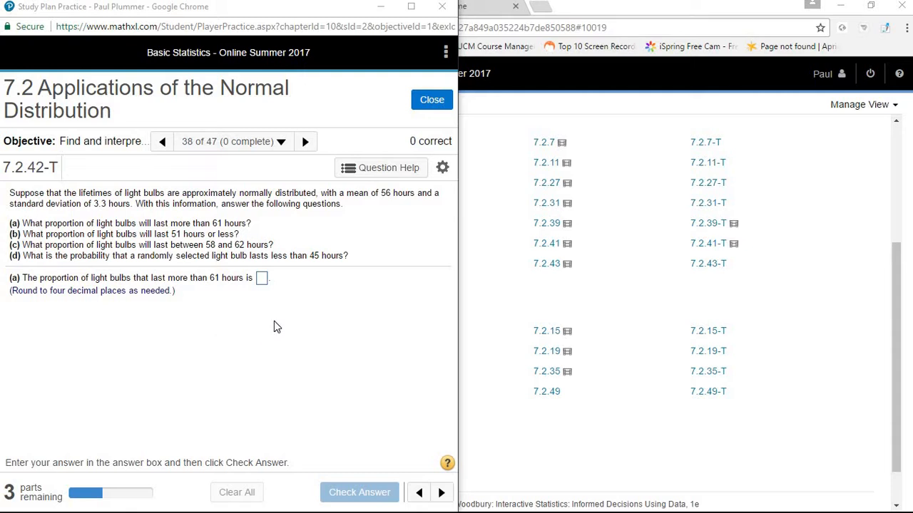
- Launch StatCrunch from the question's help options and place its window beside the exercise
{"action": "left_click", "coordinate": [355, 173]}
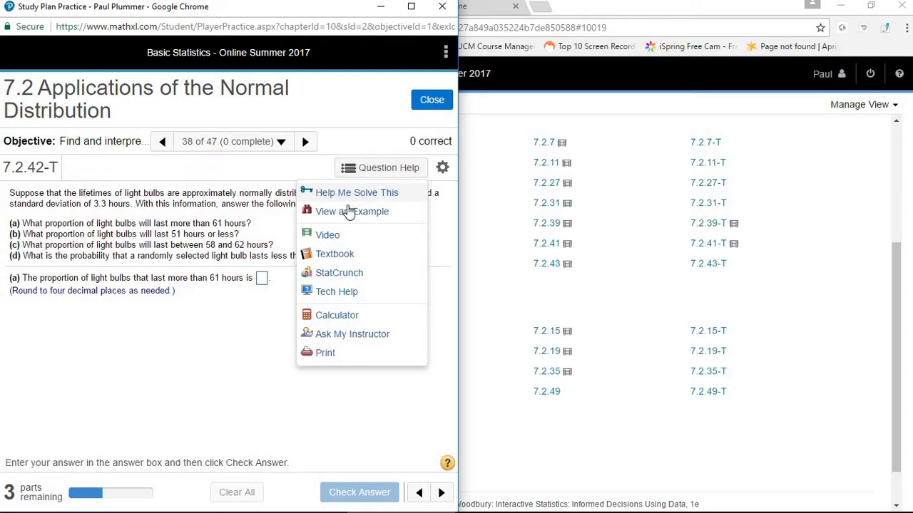
{"action": "left_click", "coordinate": [342, 273]}
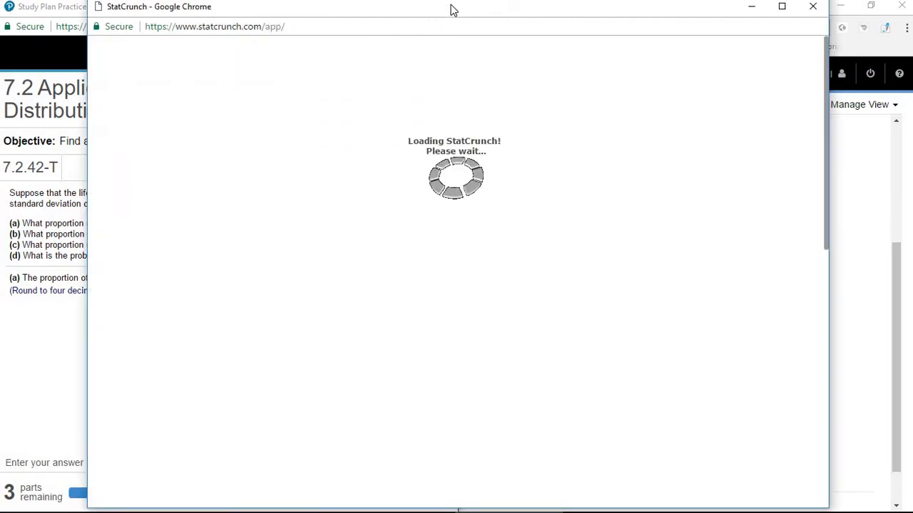
{"action": "left_click_drag", "start_coordinate": [457, 14], "coordinate": [912, 100]}
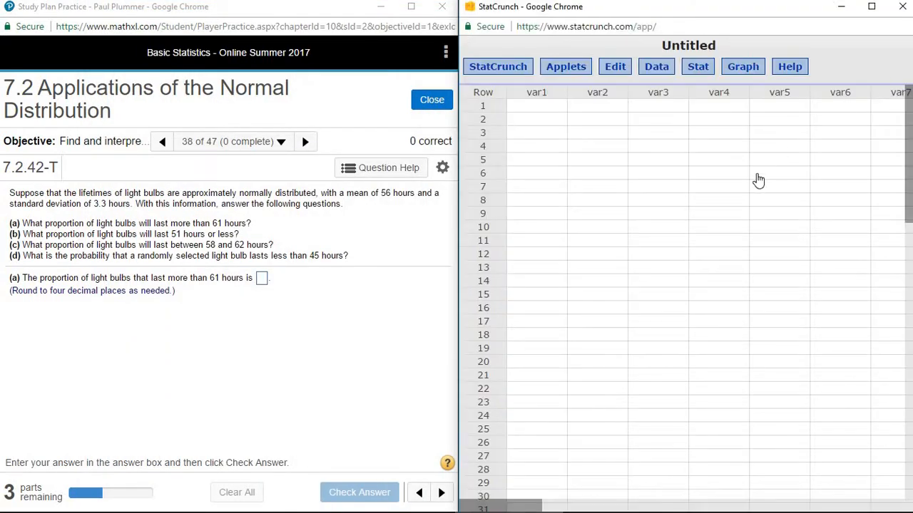
- Open StatCrunch's Normal calculator, reposition it toward the upper part of the data table and enlarge it
{"action": "left_click", "coordinate": [699, 71]}
{"action": "mouse_move", "coordinate": [704, 85]}
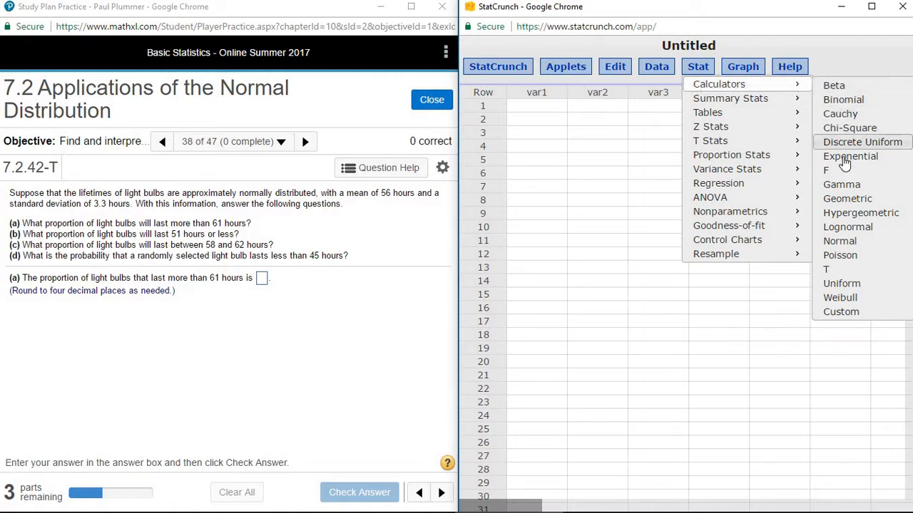
{"action": "left_click", "coordinate": [837, 247]}
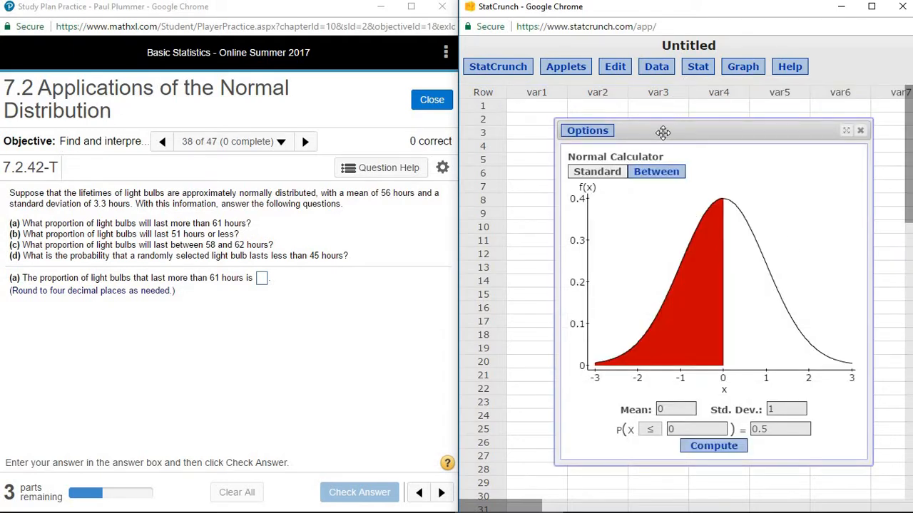
{"action": "left_click_drag", "start_coordinate": [662, 131], "coordinate": [628, 112]}
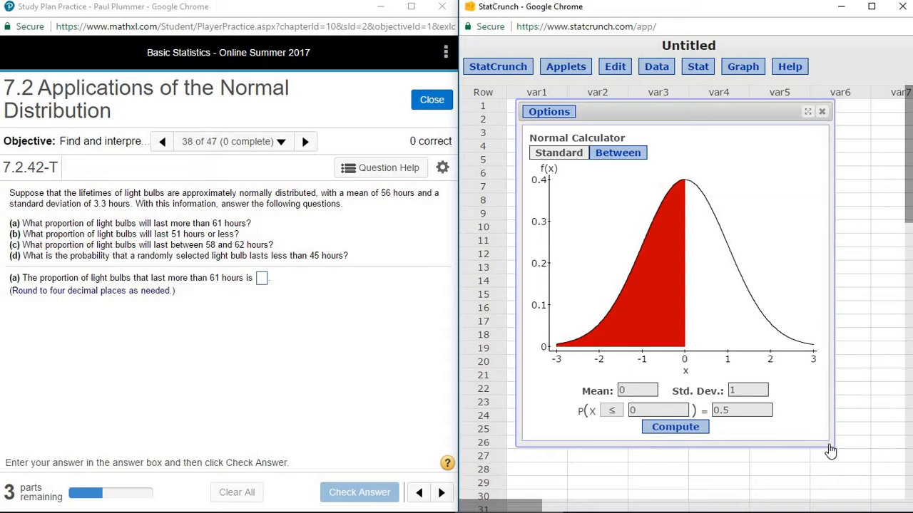
{"action": "left_click_drag", "start_coordinate": [829, 444], "coordinate": [877, 475]}
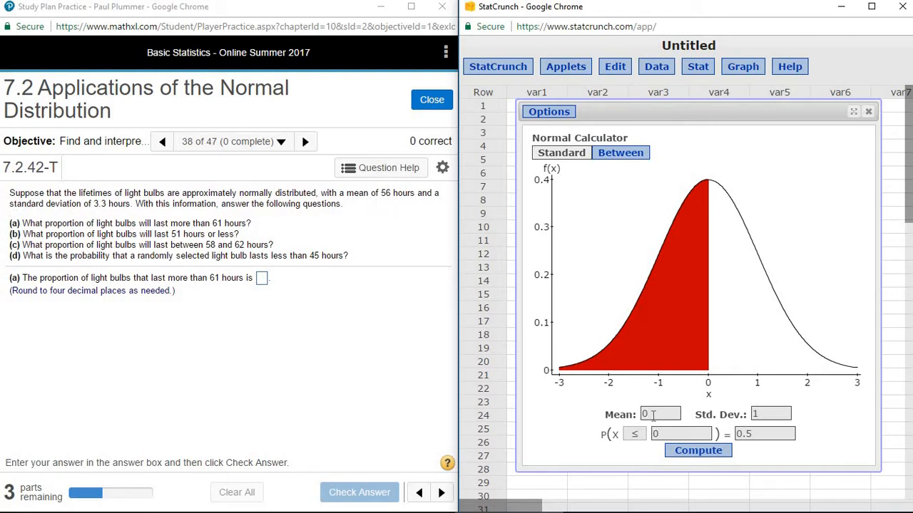
- Set the Normal calculator's mean to 56 and its standard deviation to 3.3
{"action": "left_click_drag", "start_coordinate": [653, 416], "coordinate": [627, 421]}
{"action": "type", "text": "56"}
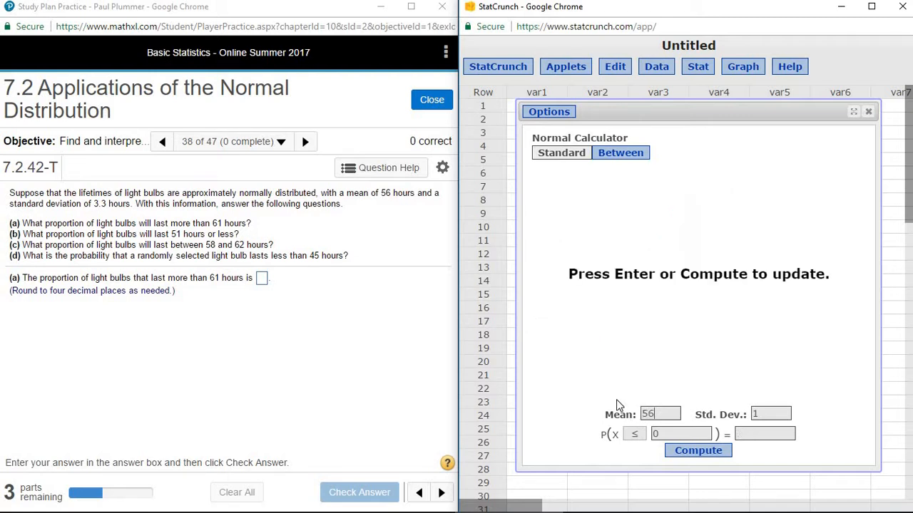
{"action": "left_click", "coordinate": [762, 414]}
{"action": "left_click_drag", "start_coordinate": [762, 414], "coordinate": [725, 419]}
{"action": "type", "text": "3.3"}
- Compute the probability that X is greater than or equal to 61 in the Normal calculator
{"action": "left_click", "coordinate": [635, 437]}
{"action": "left_click", "coordinate": [637, 461]}
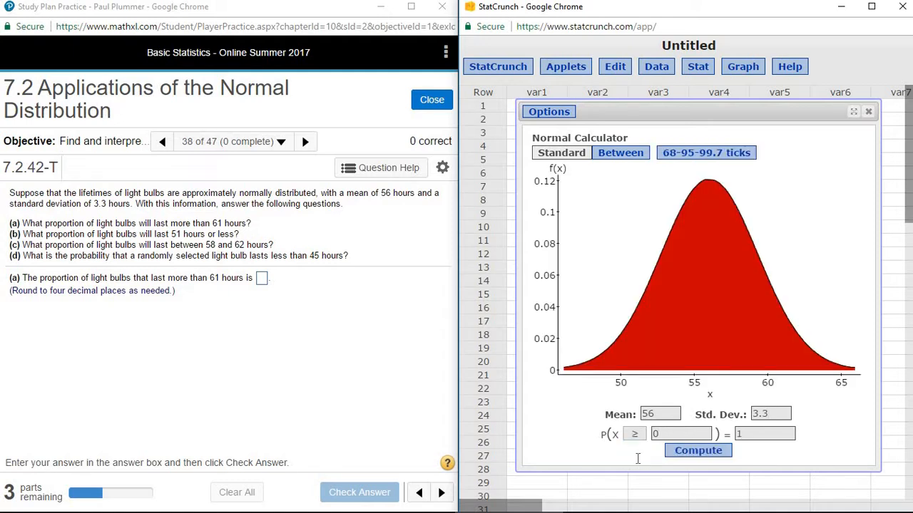
{"action": "left_click", "coordinate": [656, 435]}
{"action": "type", "text": "6"}
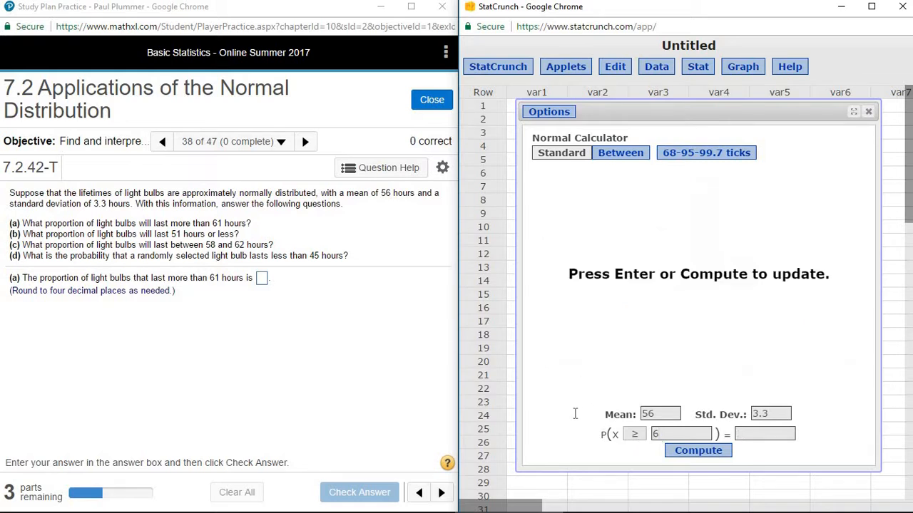
{"action": "type", "text": "1"}
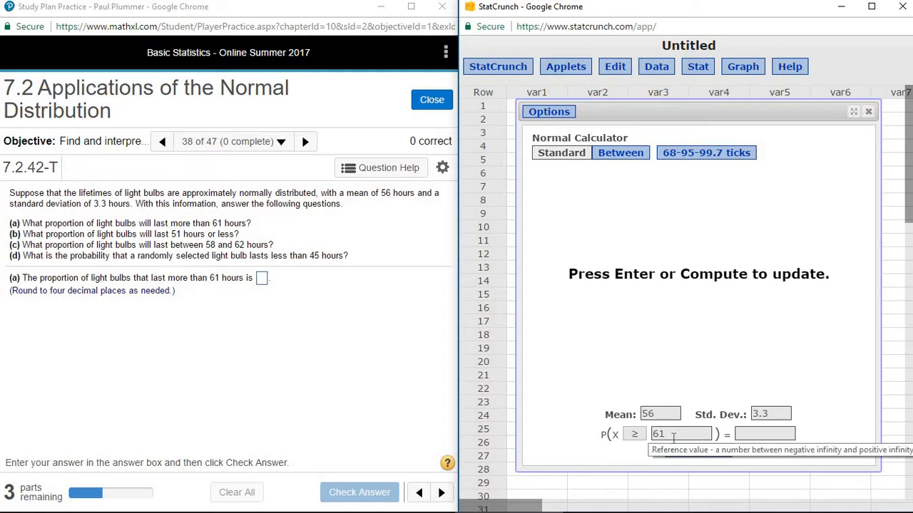
{"action": "left_click", "coordinate": [702, 451]}
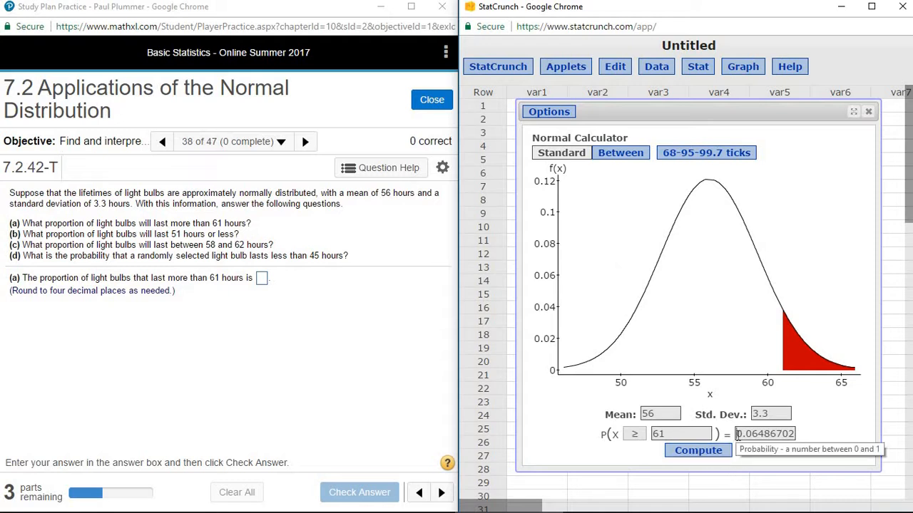
- Answer part (a) of the exercise with 0.0649 and submit it for checking
{"action": "left_click_drag", "start_coordinate": [738, 434], "coordinate": [799, 438]}
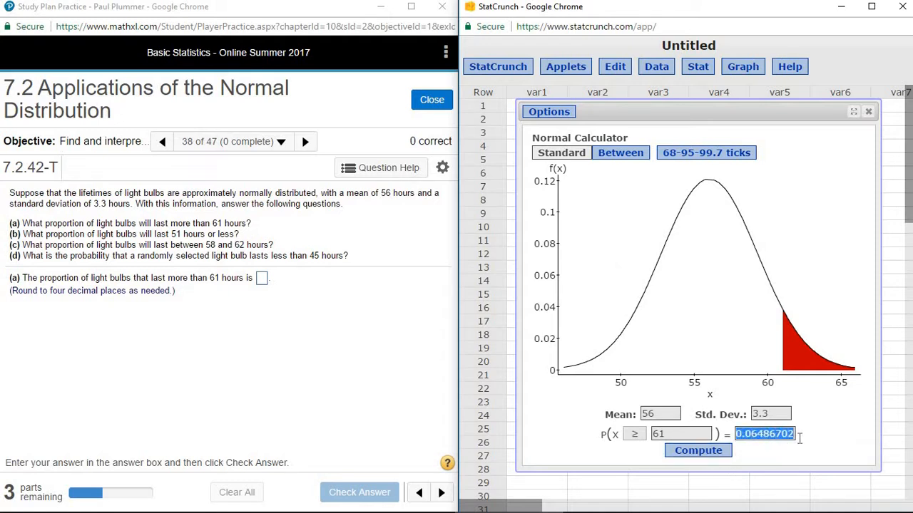
{"action": "left_click", "coordinate": [263, 279]}
{"action": "type", "text": "0.0"}
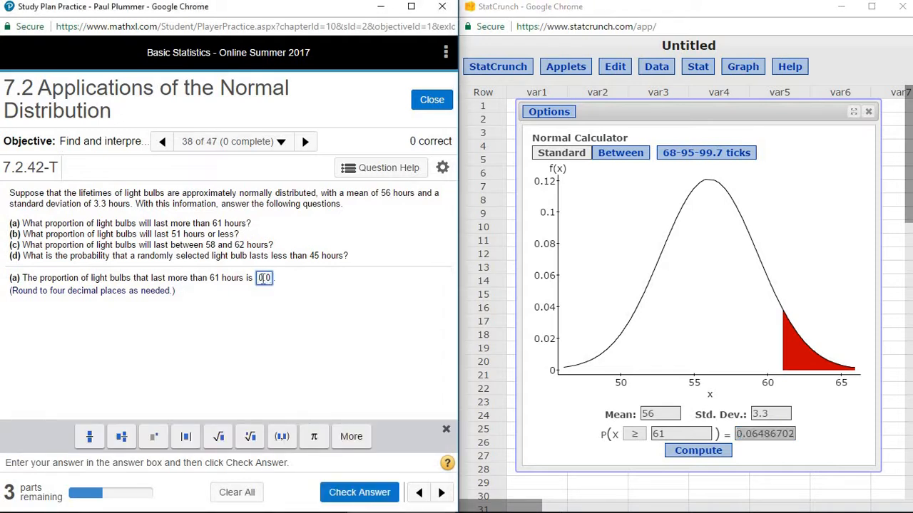
{"action": "type", "text": "649"}
{"action": "key", "text": "Return"}
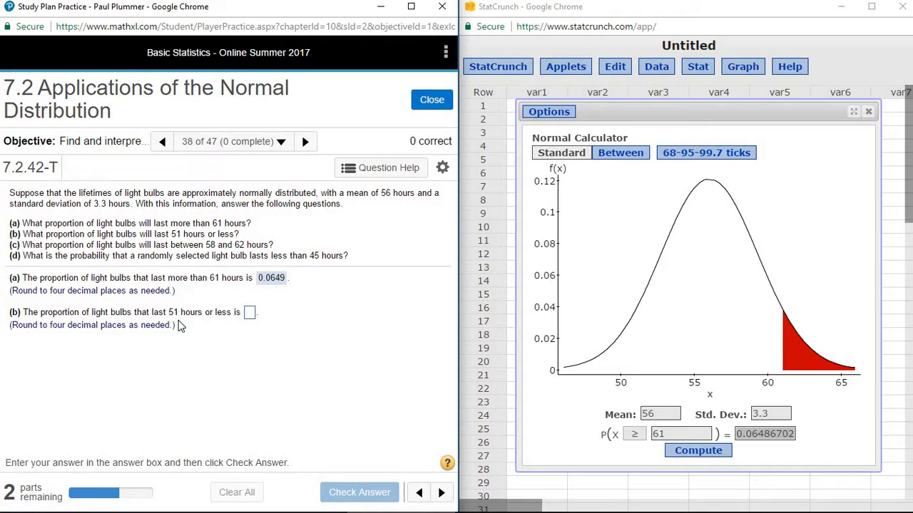
- Compute the probability that X is less than or equal to 51 in the Normal calculator
{"action": "double_click", "coordinate": [666, 435]}
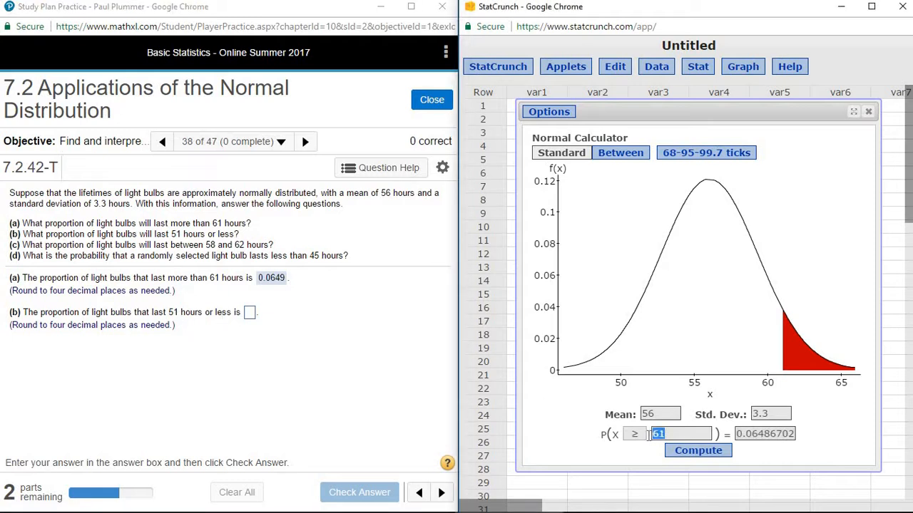
{"action": "type", "text": "51"}
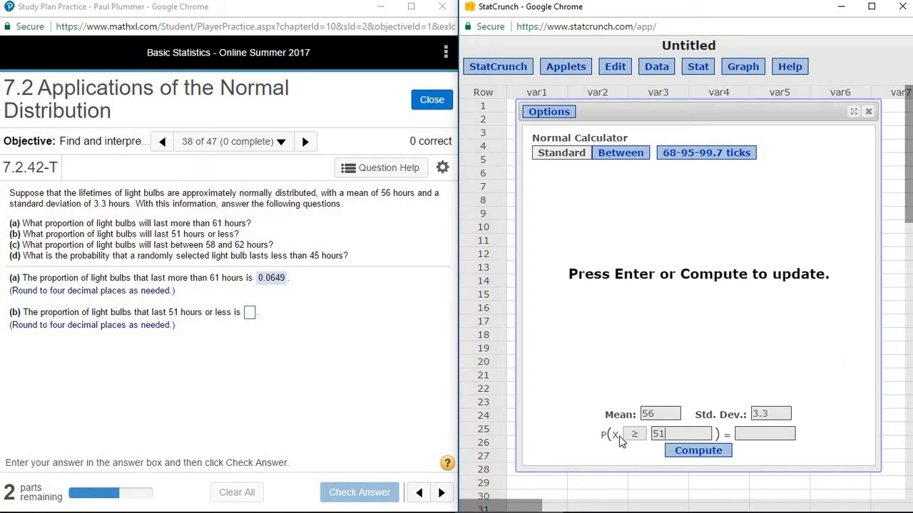
{"action": "left_click", "coordinate": [635, 437]}
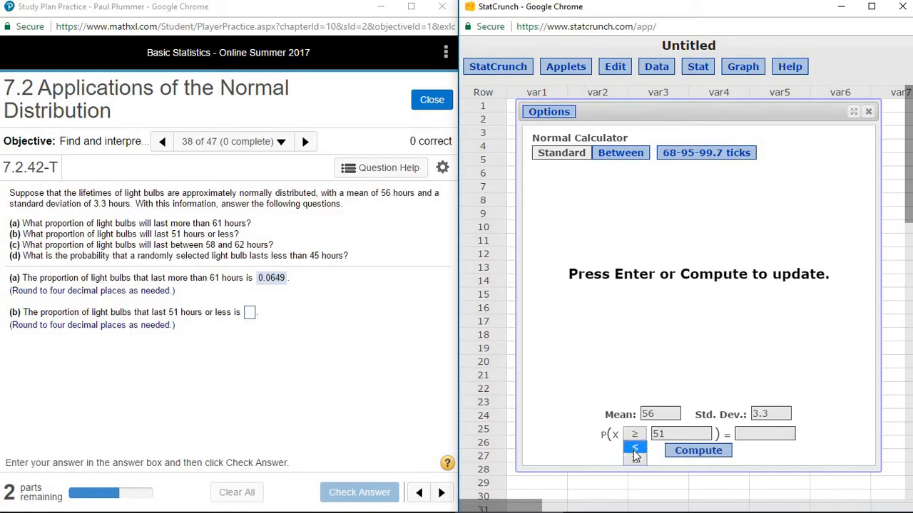
{"action": "left_click", "coordinate": [636, 449]}
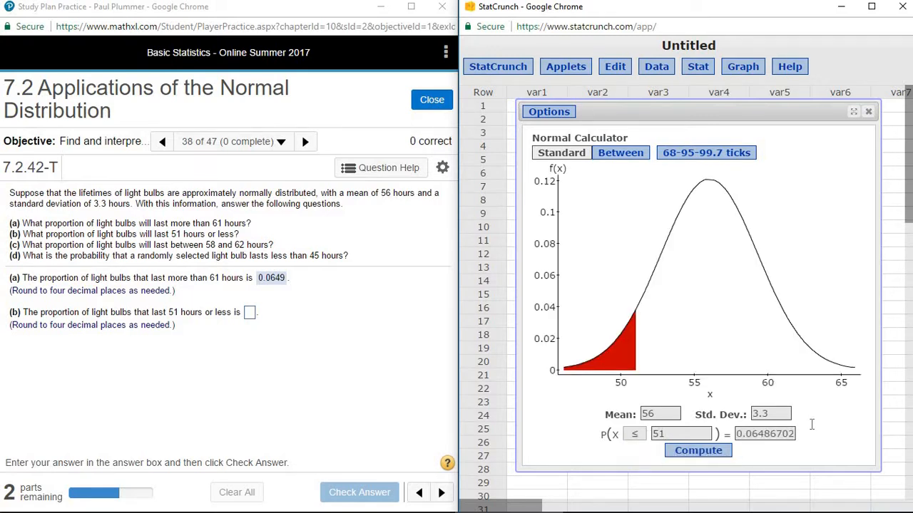
- Answer part (b) of the exercise with 0.0649 and submit it for checking
{"action": "left_click", "coordinate": [250, 313]}
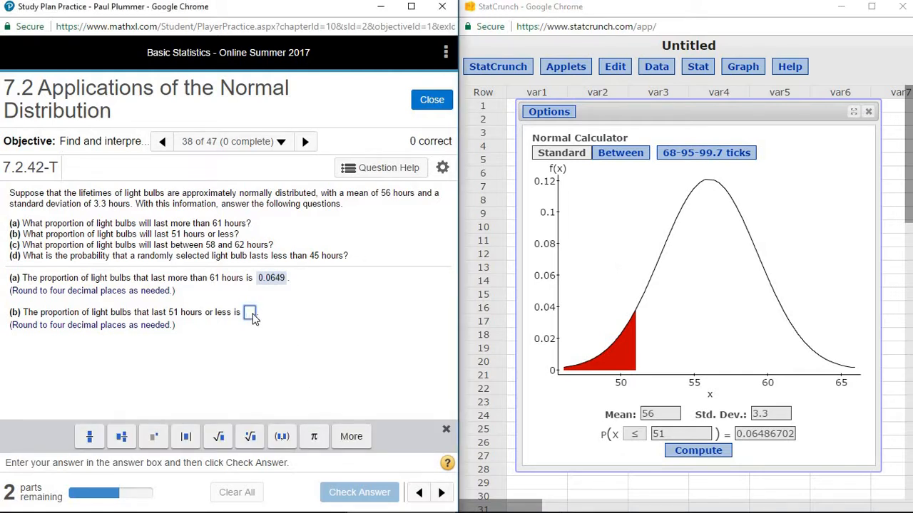
{"action": "type", "text": "0.06"}
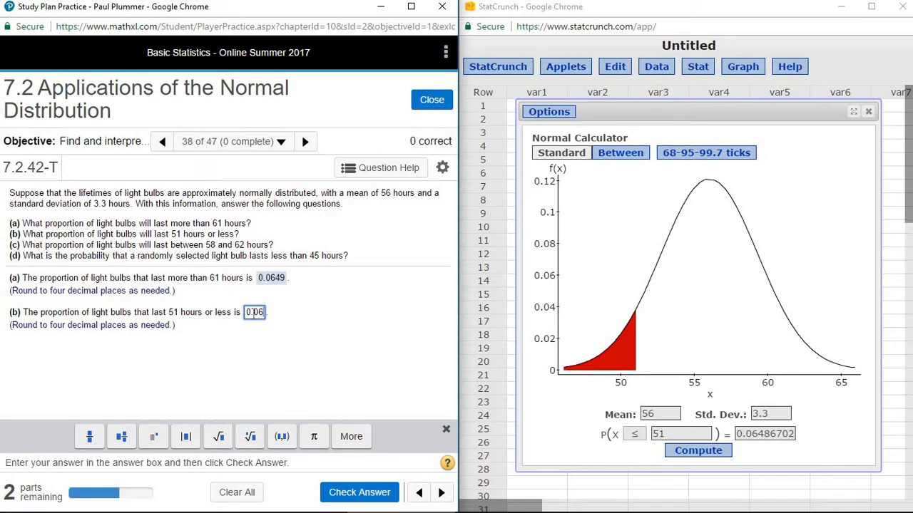
{"action": "type", "text": "49"}
{"action": "key", "text": "Return"}
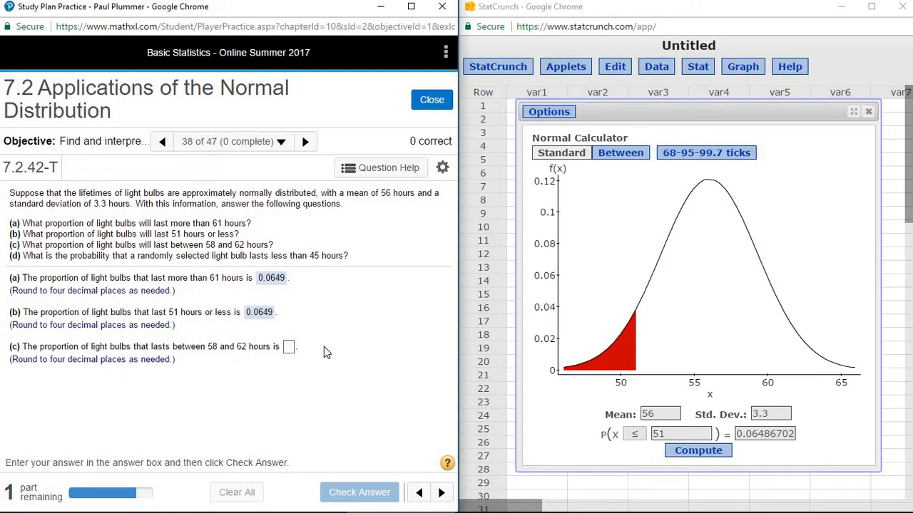
- Switch the Normal calculator to Between mode and compute the probability that X lies from 58 to 62
{"action": "left_click", "coordinate": [627, 157]}
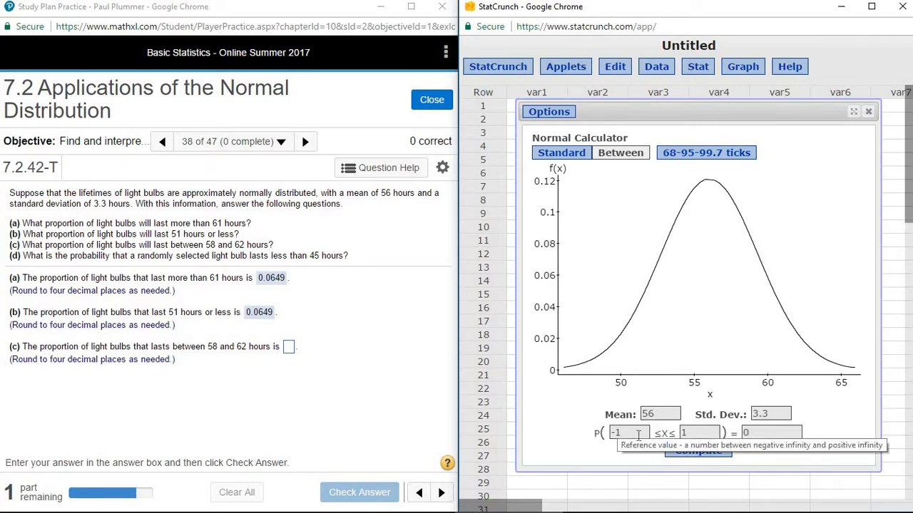
{"action": "left_click_drag", "start_coordinate": [639, 434], "coordinate": [591, 434]}
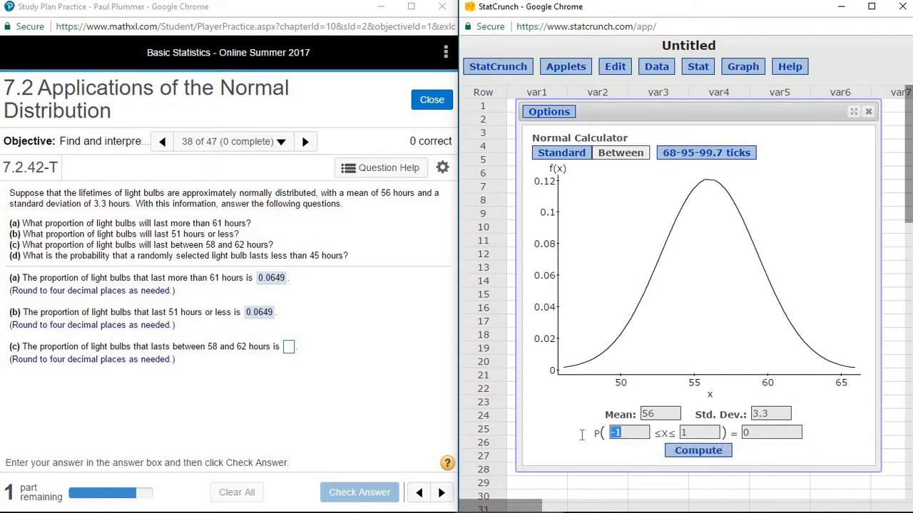
{"action": "type", "text": "58"}
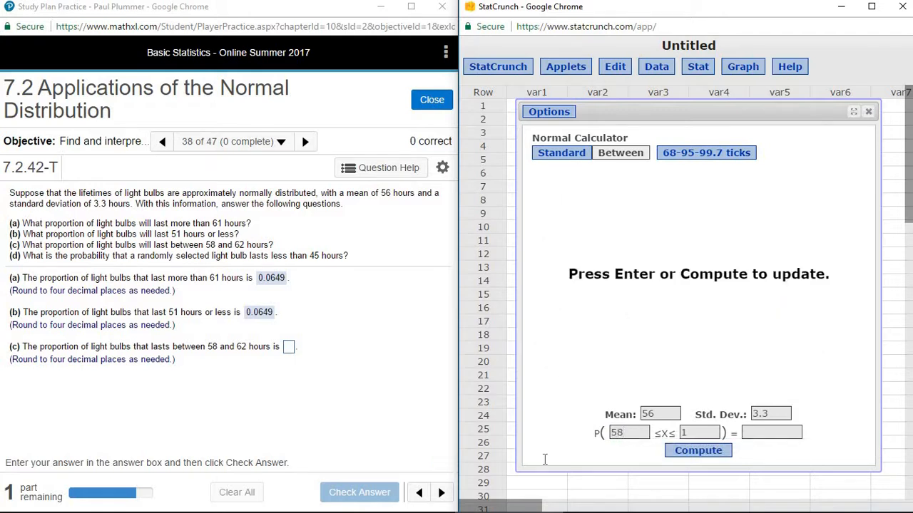
{"action": "left_click_drag", "start_coordinate": [697, 436], "coordinate": [650, 433]}
{"action": "type", "text": "62"}
{"action": "left_click", "coordinate": [717, 452]}
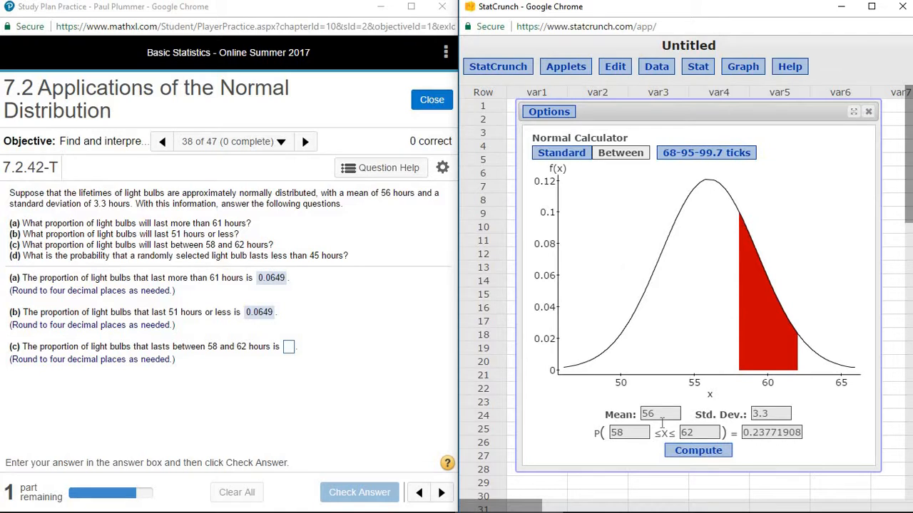
- Answer part (c) of the exercise with 0.2377 and submit it for checking
{"action": "left_click", "coordinate": [288, 348]}
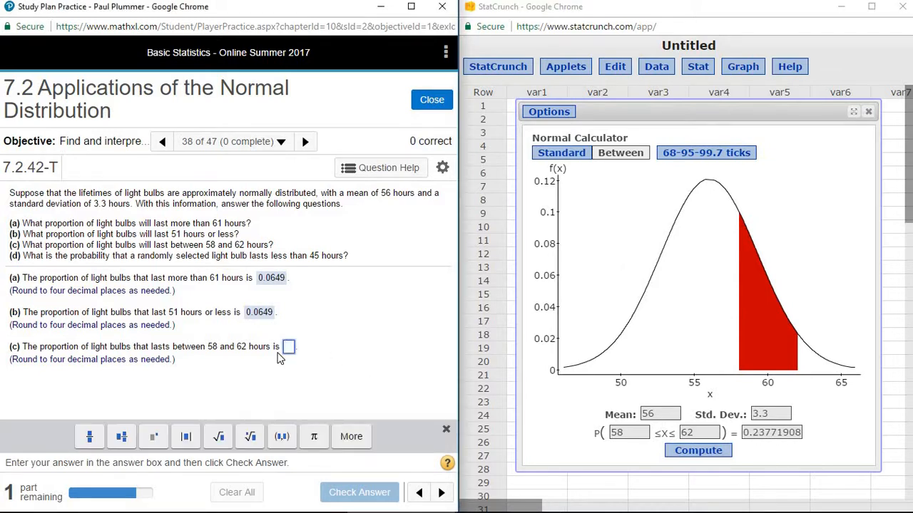
{"action": "type", "text": "0.23"}
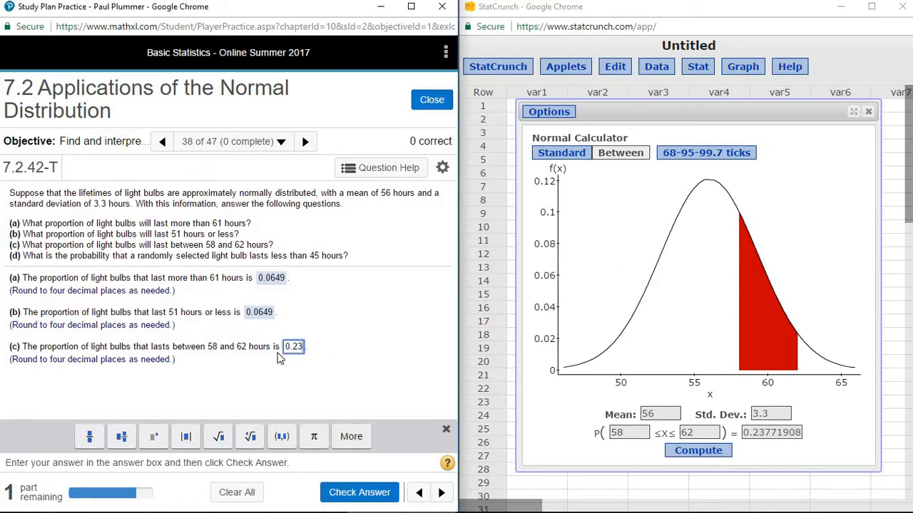
{"action": "type", "text": "77"}
{"action": "key", "text": "Return"}
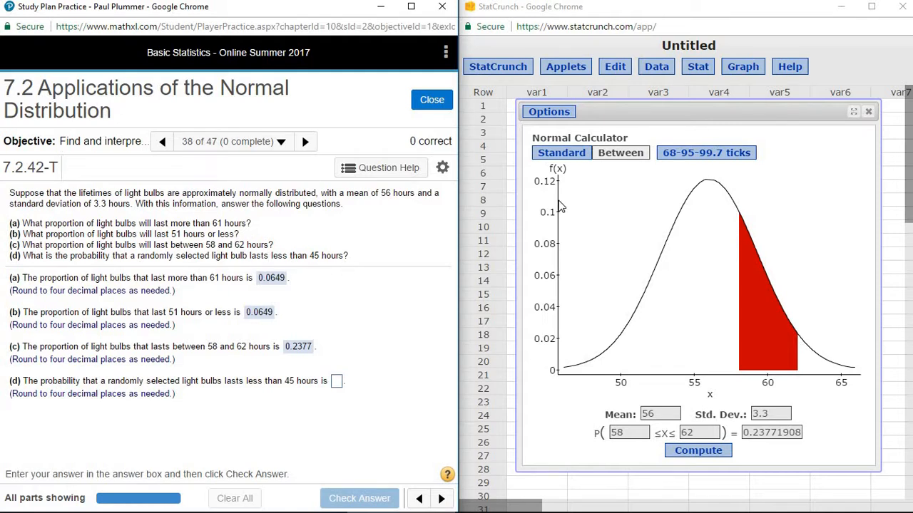
- Return the Normal calculator to Standard mode and compute the probability that X is less than or equal to 45
{"action": "left_click", "coordinate": [564, 153]}
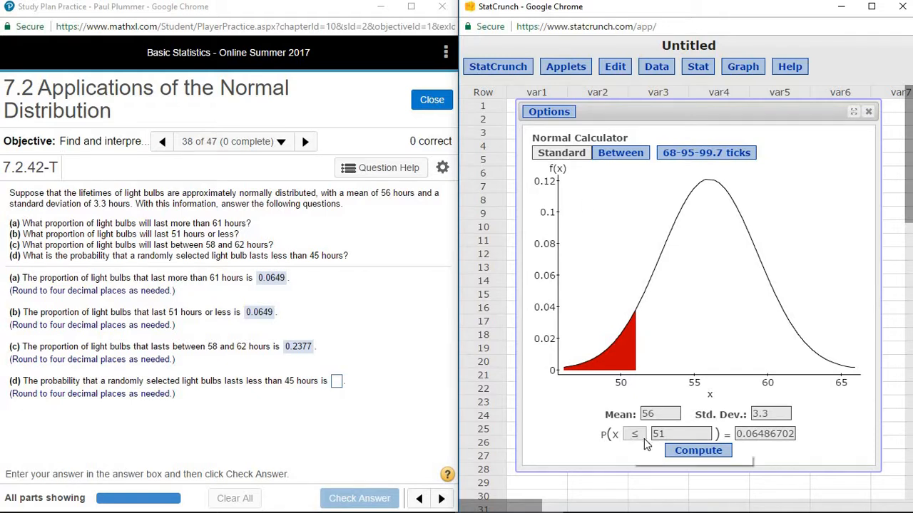
{"action": "left_click_drag", "start_coordinate": [651, 436], "coordinate": [661, 442]}
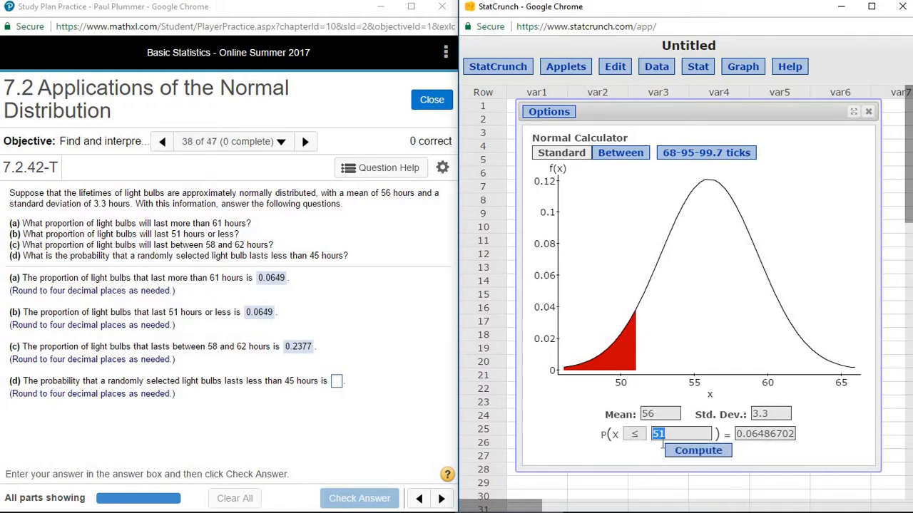
{"action": "type", "text": "45"}
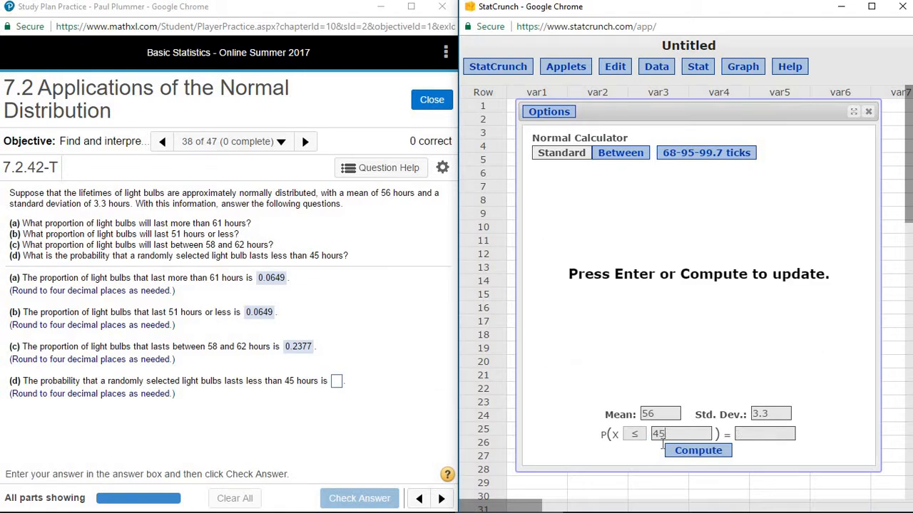
{"action": "left_click", "coordinate": [698, 452]}
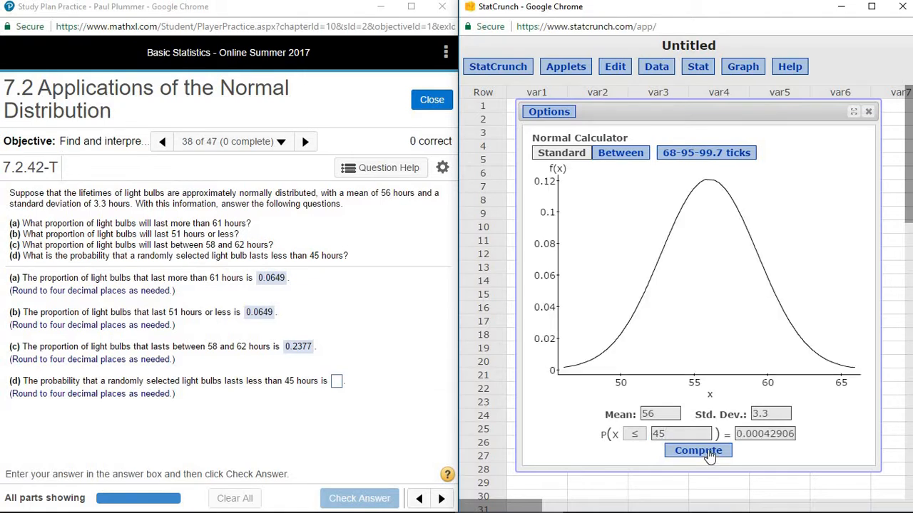
- Answer part (d) of the exercise with 0.0004 and submit it for checking
{"action": "left_click", "coordinate": [337, 382]}
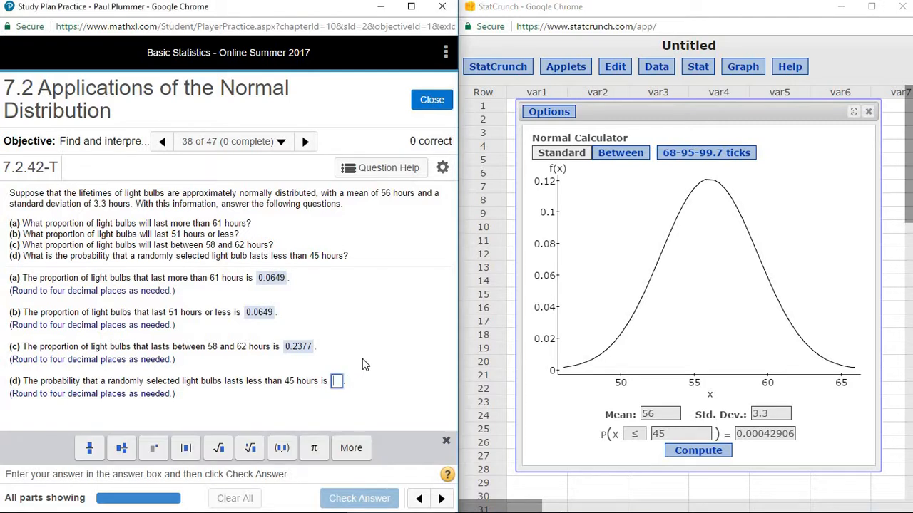
{"action": "type", "text": "0.0004"}
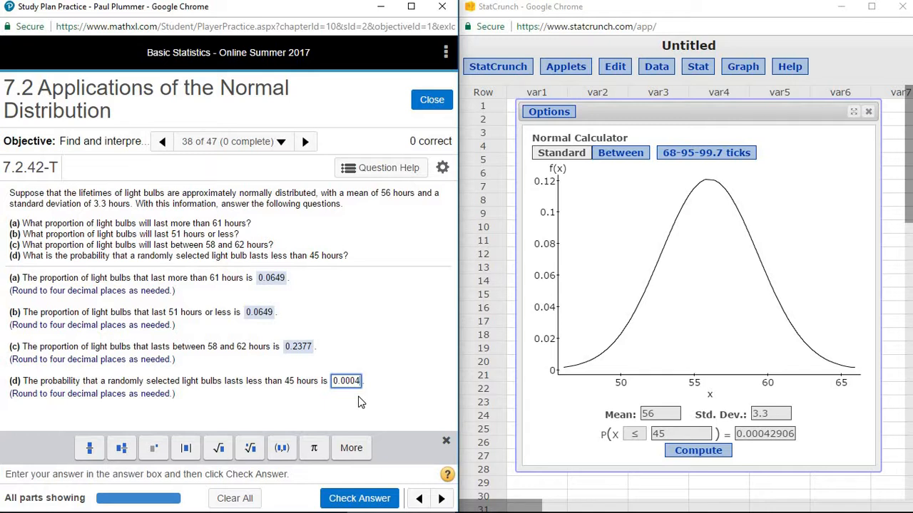
{"action": "key", "text": "Return"}
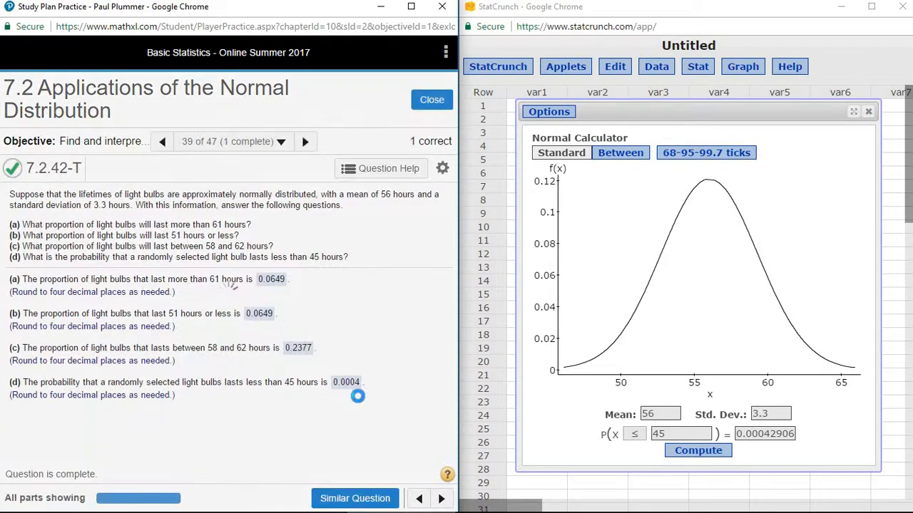